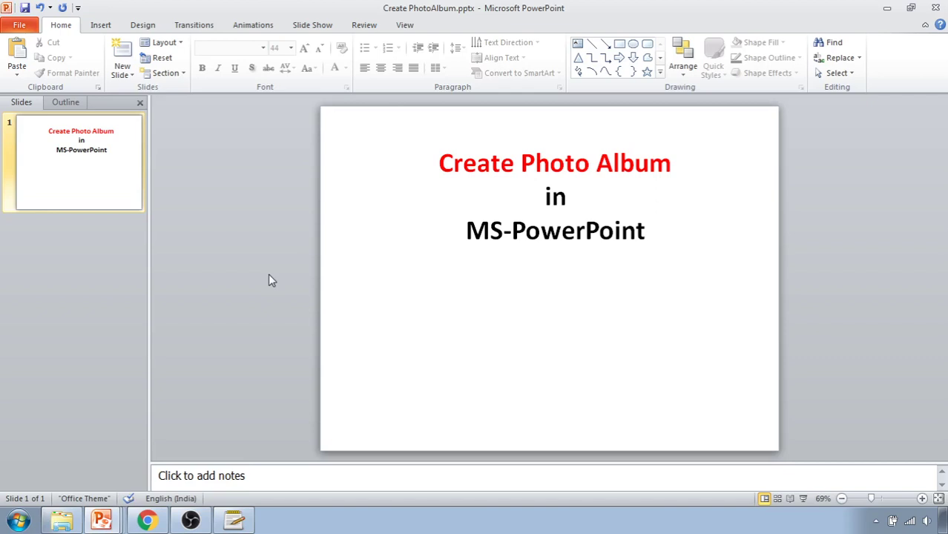
Step: Start a New Photo Album from the Insert tab and browse File/Disk for pictures
{"action": "left_click", "coordinate": [101, 27]}
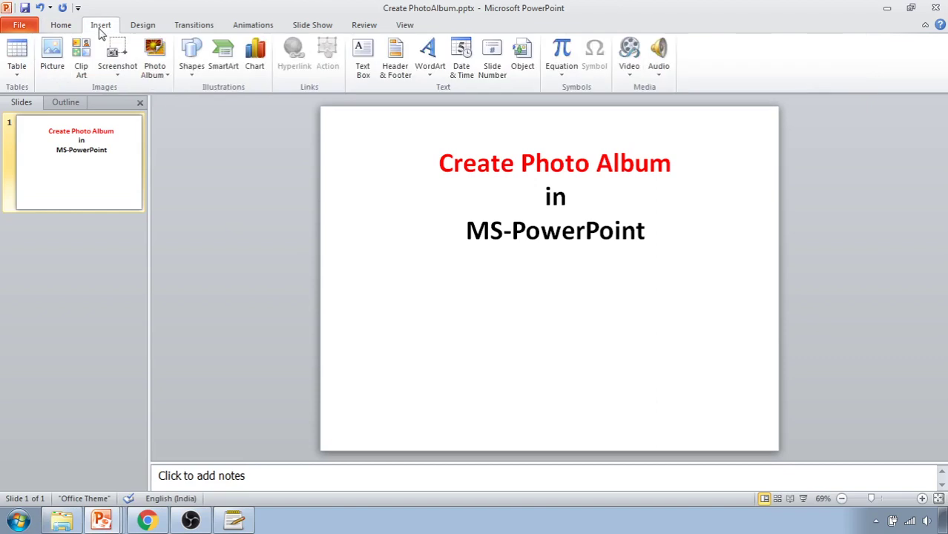
{"action": "left_click", "coordinate": [153, 74]}
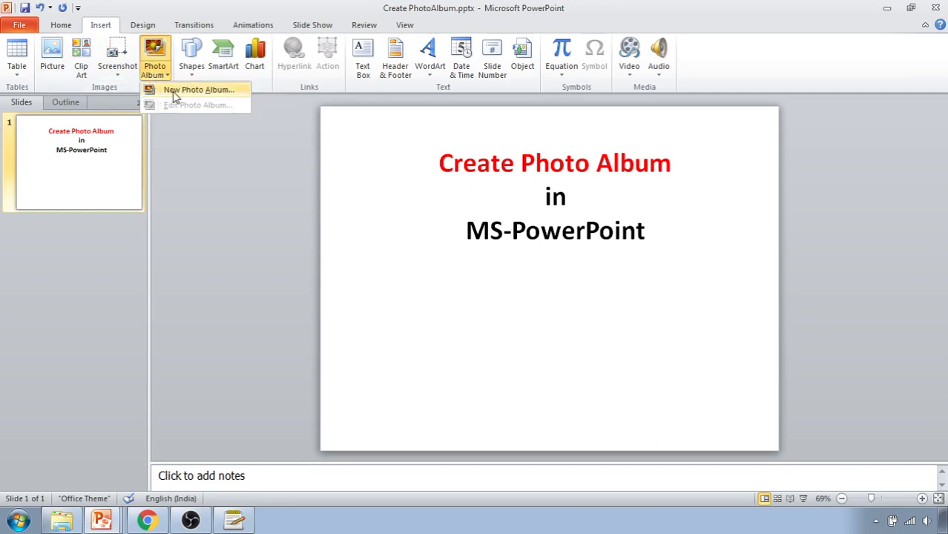
{"action": "left_click", "coordinate": [175, 92]}
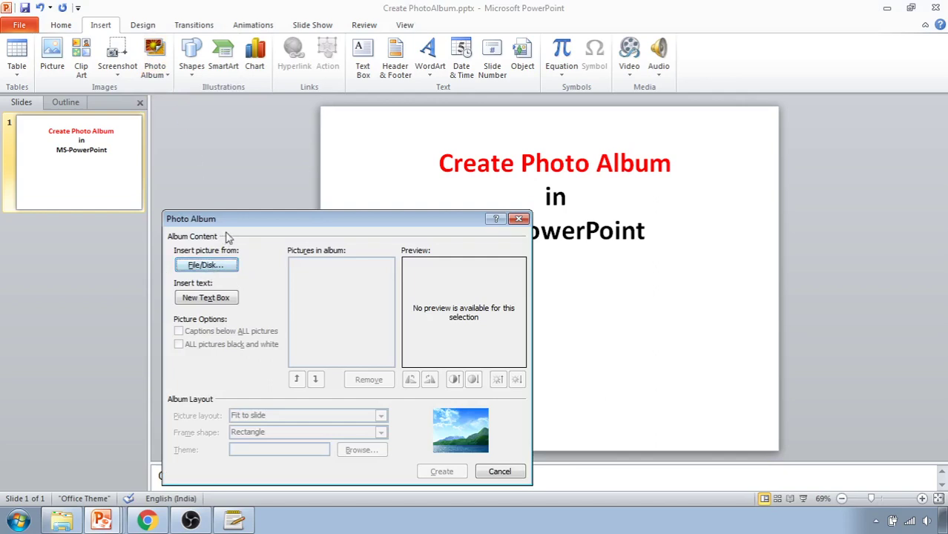
{"action": "left_click_drag", "start_coordinate": [231, 224], "coordinate": [232, 156]}
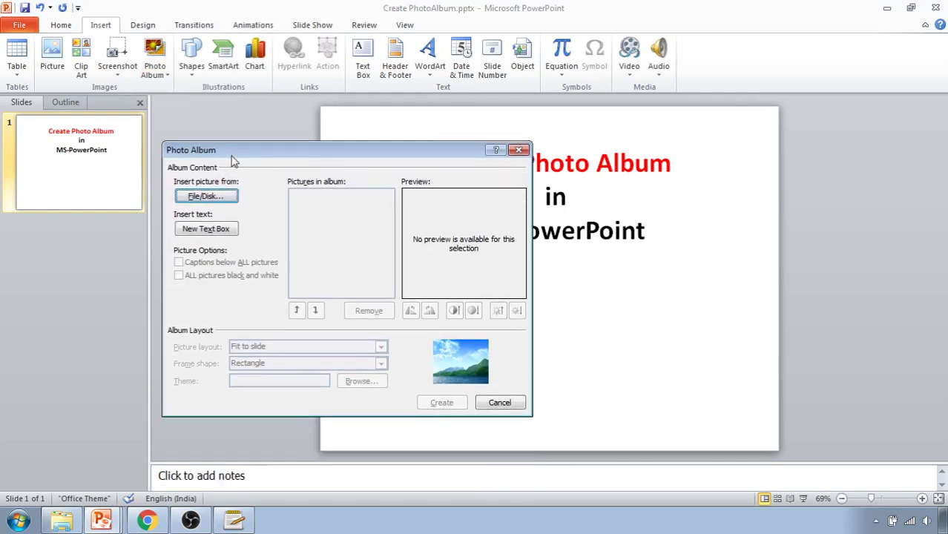
{"action": "left_click", "coordinate": [207, 196]}
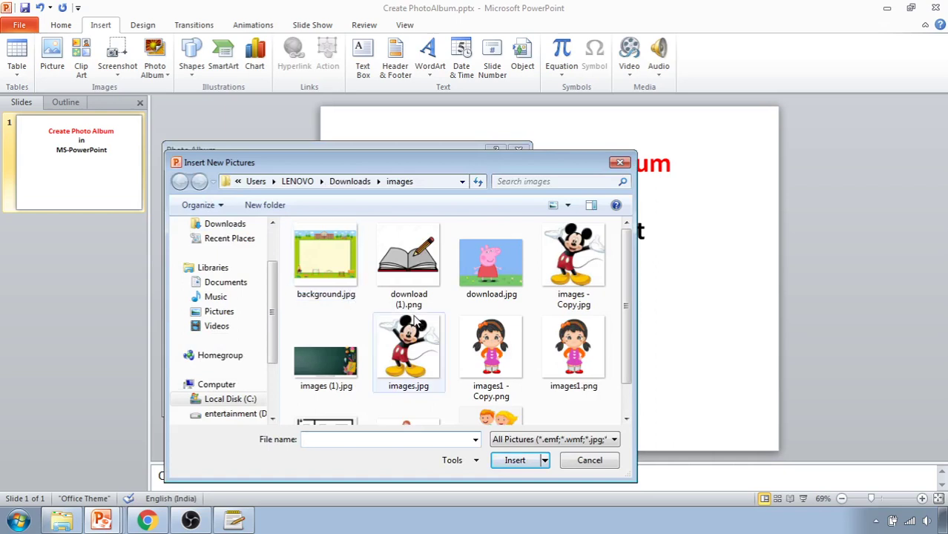
Step: Insert images, images1 - Copy, images1, images - Copy, download, SCHOOL and SC into the album
{"action": "left_click", "coordinate": [397, 393]}
{"action": "left_click", "coordinate": [519, 368], "text": "ctrl"}
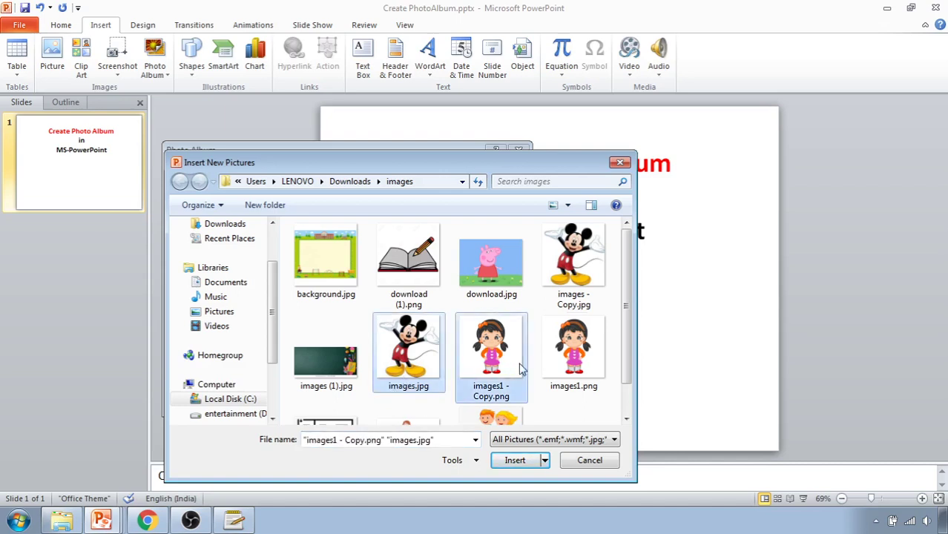
{"action": "left_click", "coordinate": [571, 349], "text": "ctrl"}
{"action": "left_click", "coordinate": [565, 289], "text": "ctrl"}
{"action": "left_click", "coordinate": [490, 267], "text": "ctrl"}
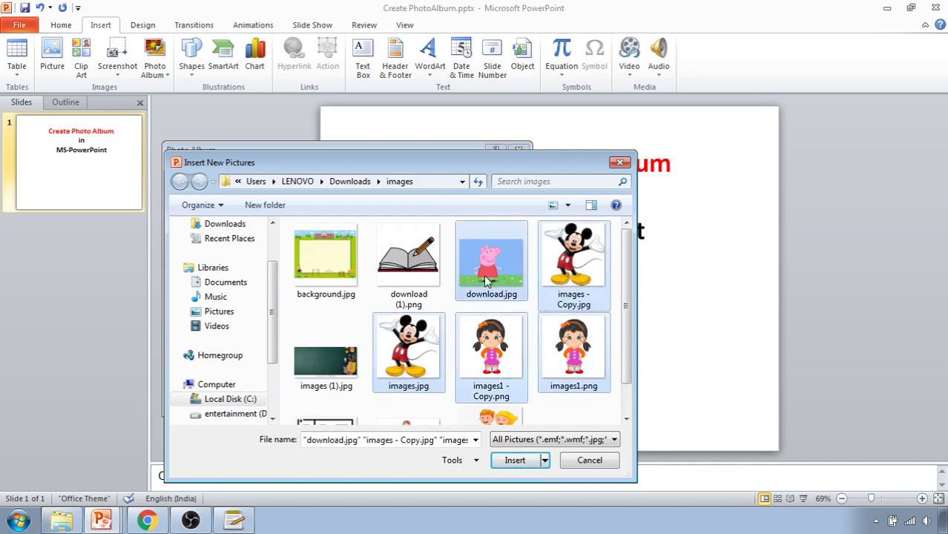
{"action": "left_click", "coordinate": [482, 416], "text": "ctrl"}
{"action": "left_click", "coordinate": [434, 408], "text": "ctrl"}
{"action": "left_click", "coordinate": [515, 462]}
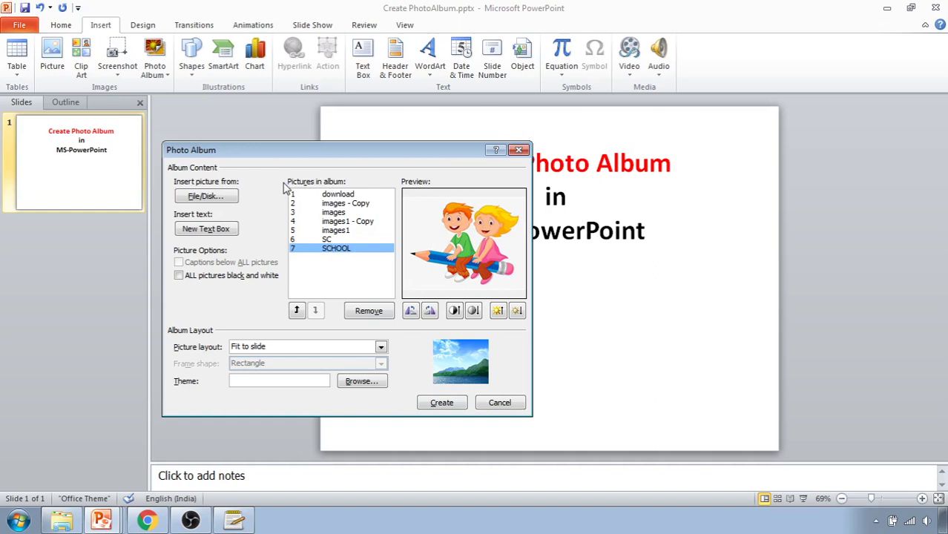
Step: Move SCHOOL up three places to fourth and images1 - Copy down one place
{"action": "left_click", "coordinate": [336, 221], "text": "shift"}
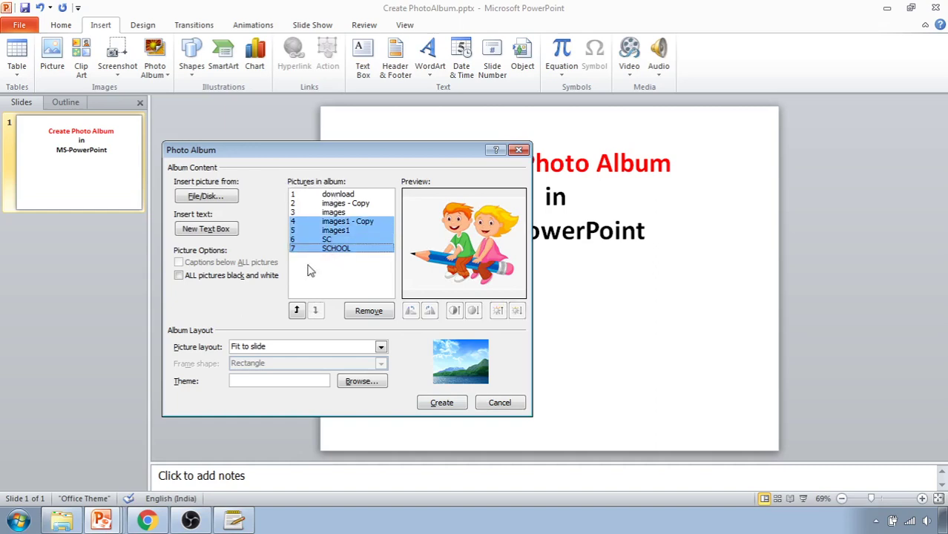
{"action": "left_click", "coordinate": [311, 251]}
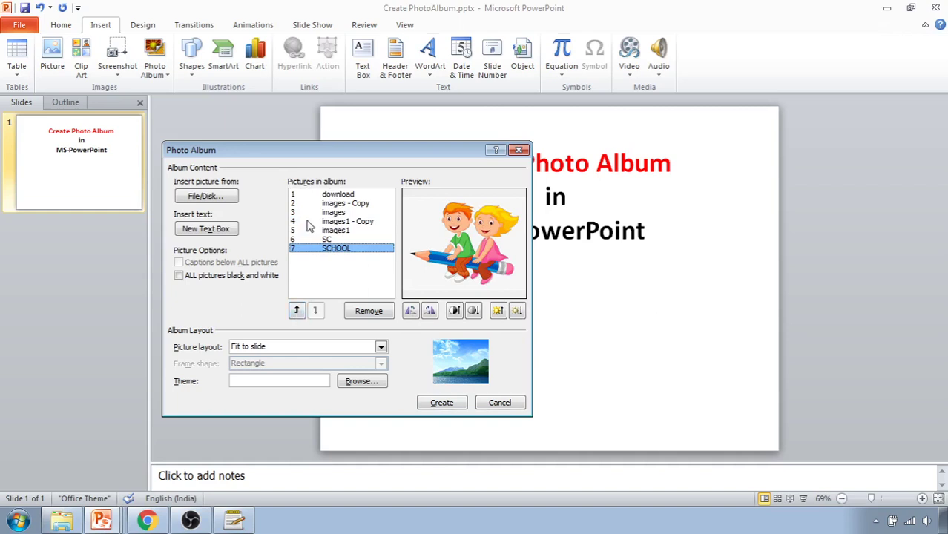
{"action": "left_click", "coordinate": [296, 310]}
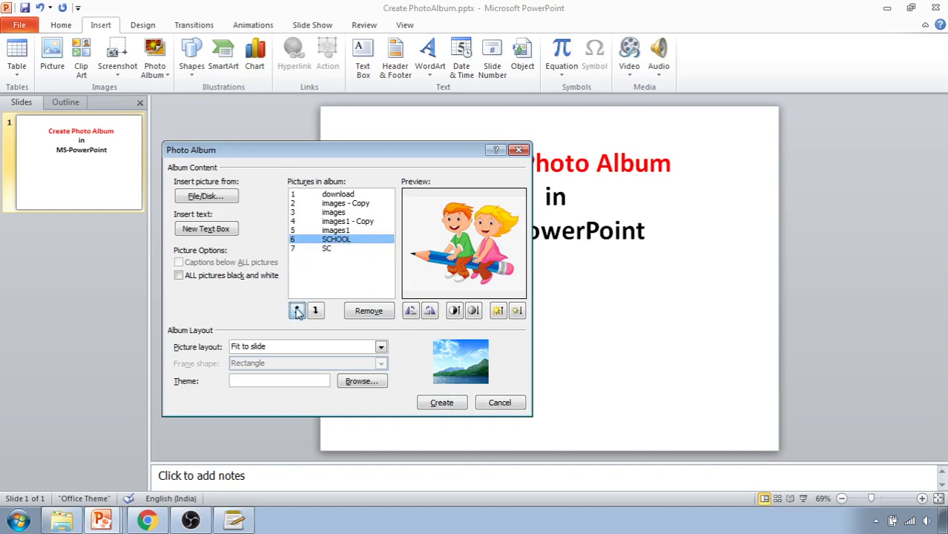
{"action": "left_click", "coordinate": [297, 310]}
{"action": "left_click", "coordinate": [297, 311]}
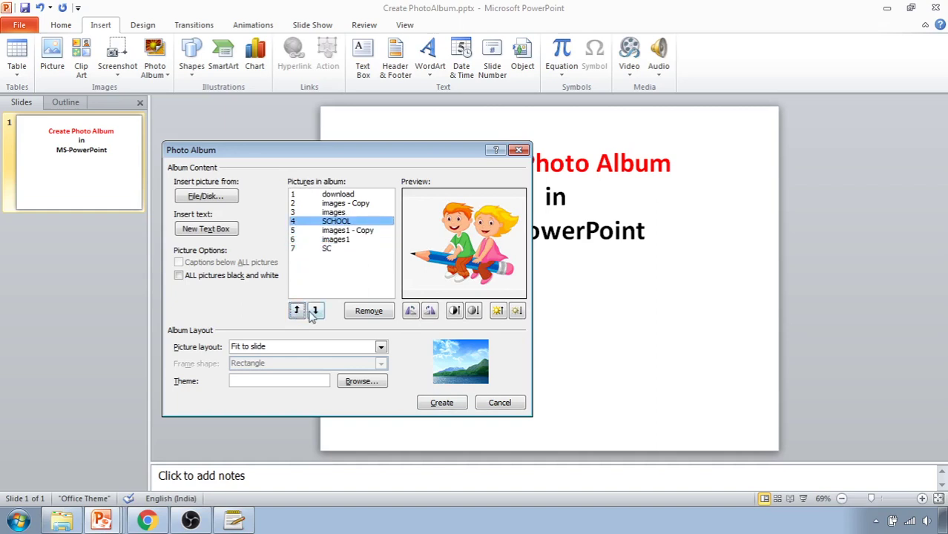
{"action": "left_click", "coordinate": [326, 231]}
{"action": "left_click", "coordinate": [315, 311]}
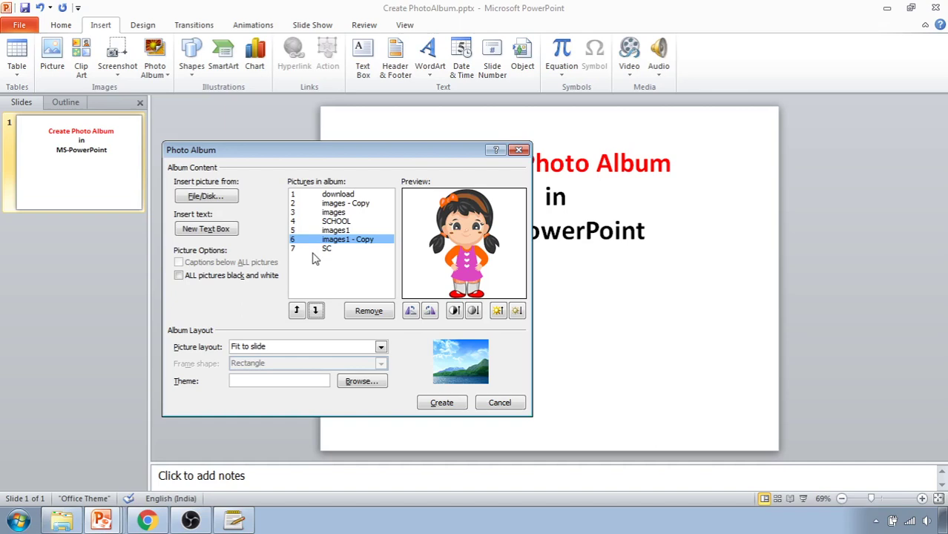
Step: Preview each album picture to confirm the new order
{"action": "left_click", "coordinate": [341, 195]}
{"action": "left_click", "coordinate": [343, 212]}
{"action": "left_click", "coordinate": [342, 204]}
{"action": "left_click", "coordinate": [342, 213]}
{"action": "left_click", "coordinate": [340, 222]}
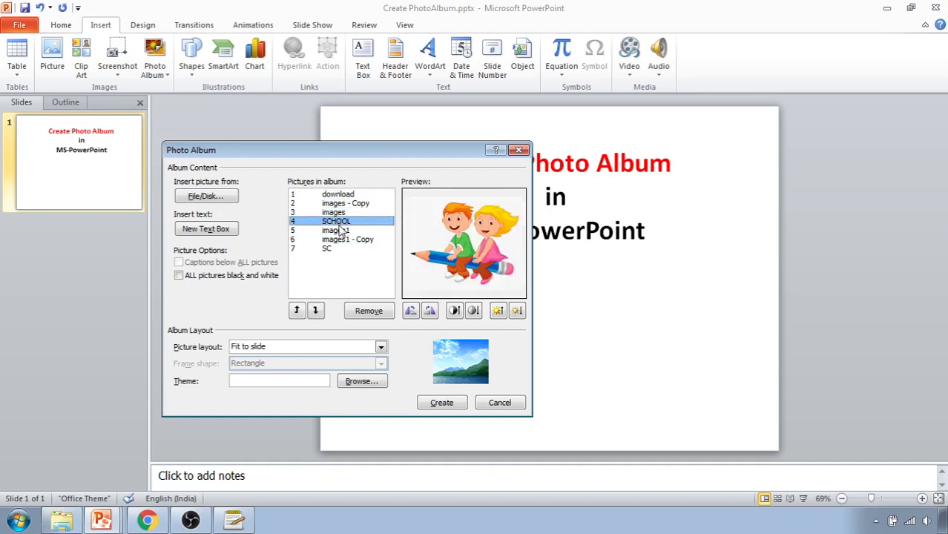
{"action": "left_click", "coordinate": [341, 230]}
{"action": "left_click", "coordinate": [342, 239]}
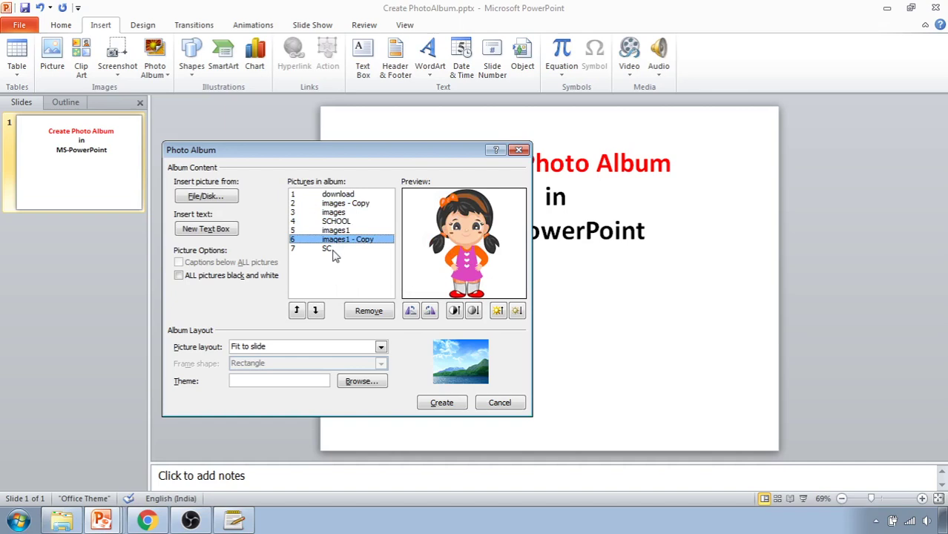
Step: Rotate the girl picture four quarter turns back upright and try Increase Contrast
{"action": "left_click", "coordinate": [411, 313]}
{"action": "left_click", "coordinate": [411, 314]}
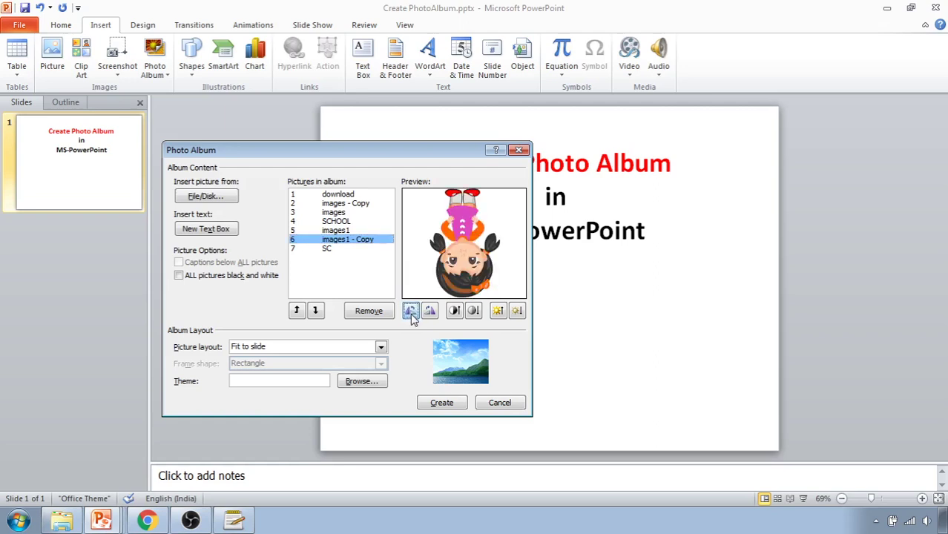
{"action": "left_click", "coordinate": [411, 313]}
{"action": "left_click", "coordinate": [411, 312]}
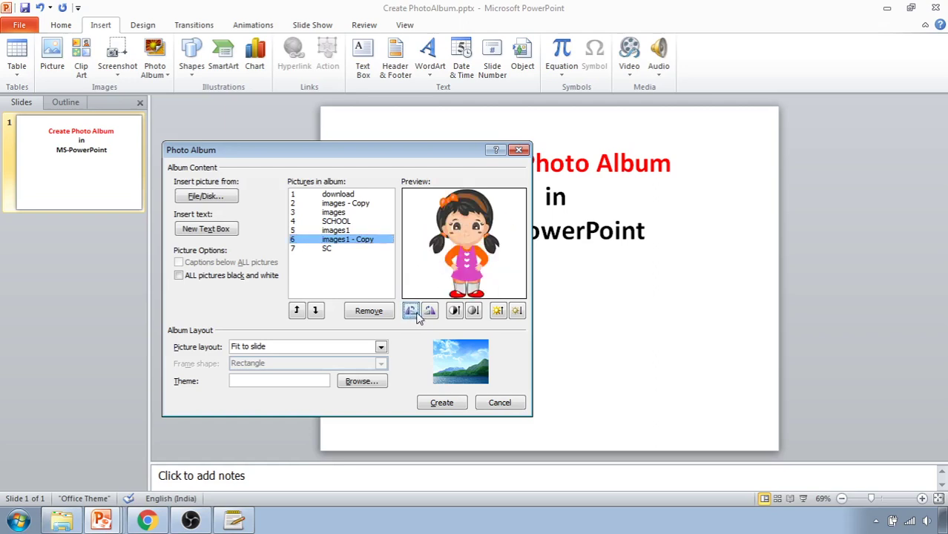
{"action": "left_click", "coordinate": [454, 313]}
{"action": "left_click", "coordinate": [264, 351]}
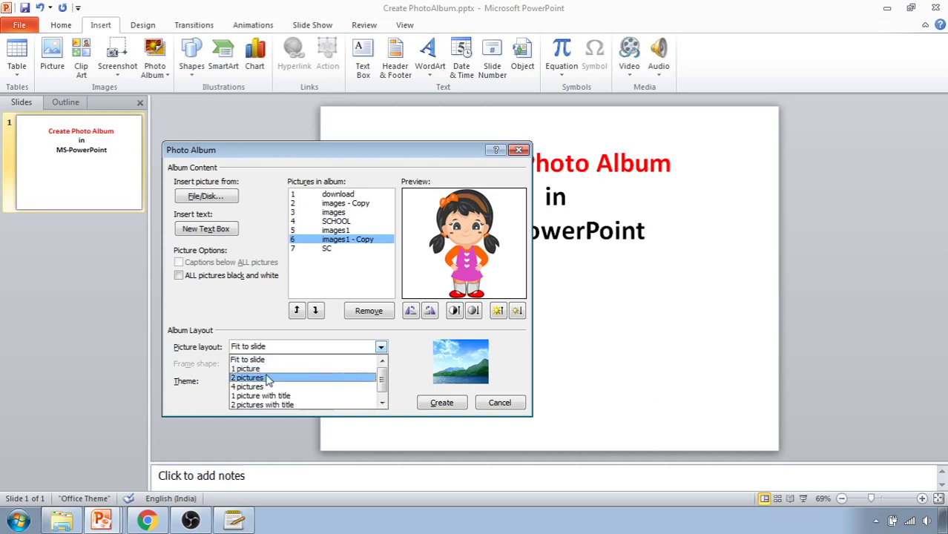
Step: Keep the Fit to slide layout, add a text box, and create the album presentation
{"action": "left_click", "coordinate": [409, 366]}
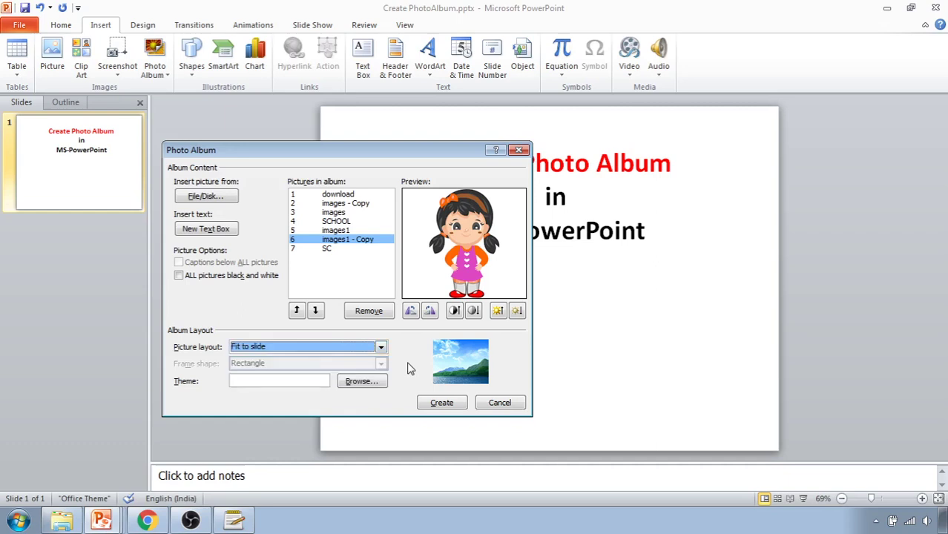
{"action": "left_click", "coordinate": [223, 235]}
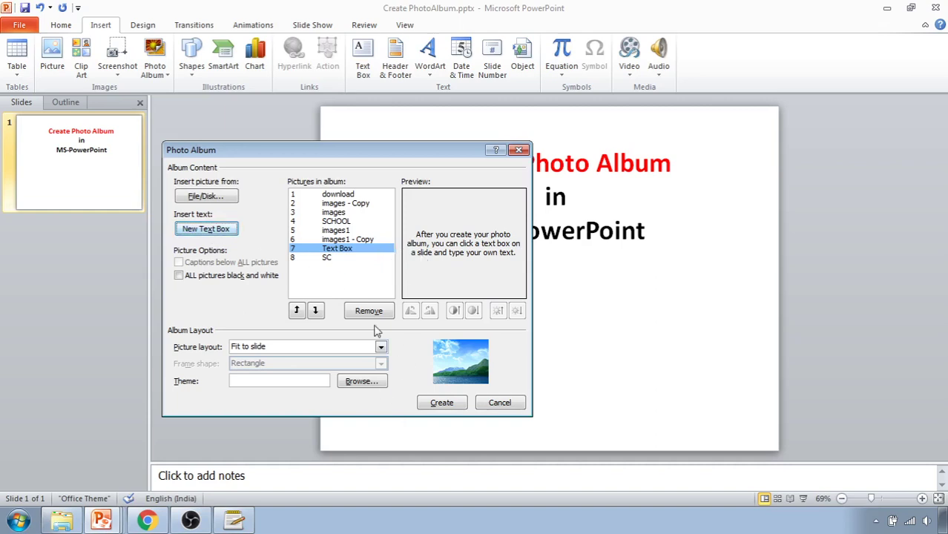
{"action": "left_click", "coordinate": [430, 405]}
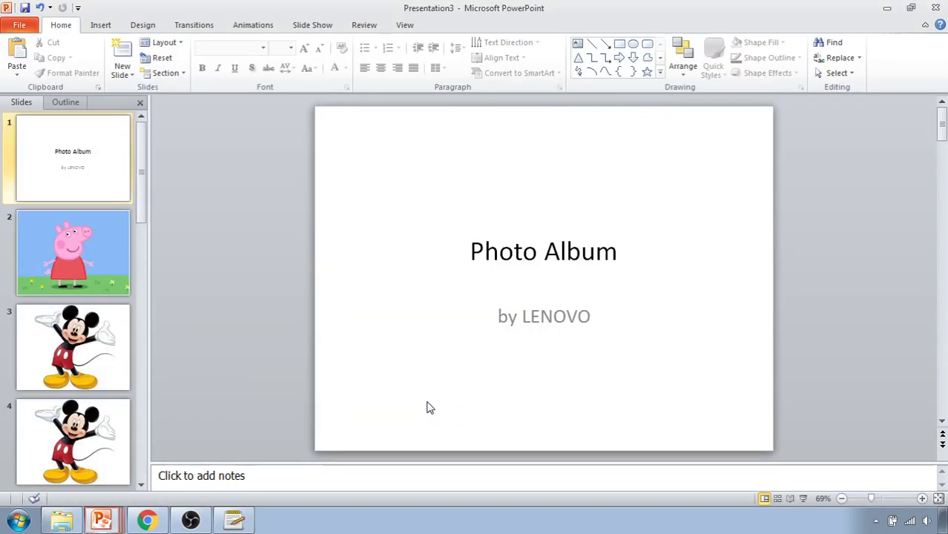
Step: Browse Presentation3's slides 2 through 8, from Peppa to the Text Box slide
{"action": "left_click", "coordinate": [119, 285]}
{"action": "left_click", "coordinate": [117, 333]}
{"action": "left_click", "coordinate": [116, 439]}
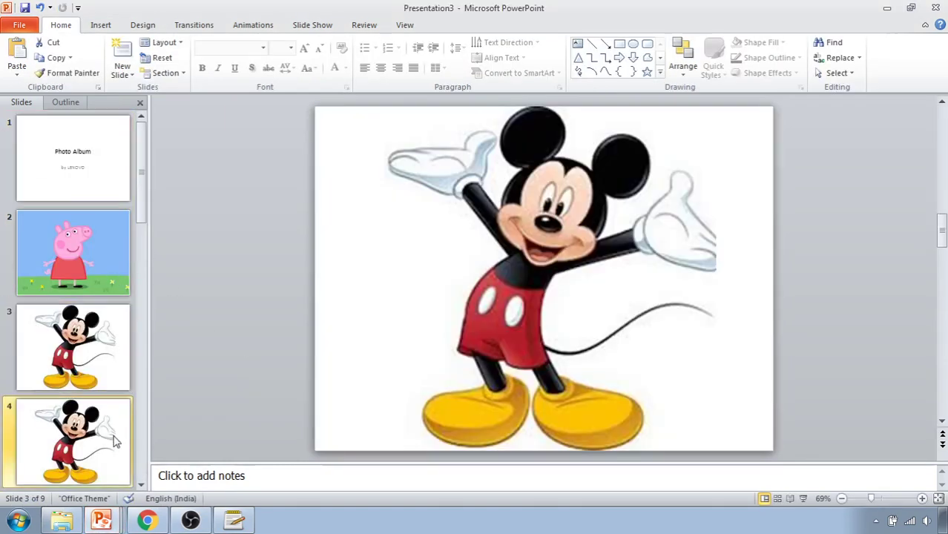
{"action": "scroll", "coordinate": [122, 335], "scroll_direction": "down", "scroll_amount": 2}
{"action": "left_click", "coordinate": [81, 332]}
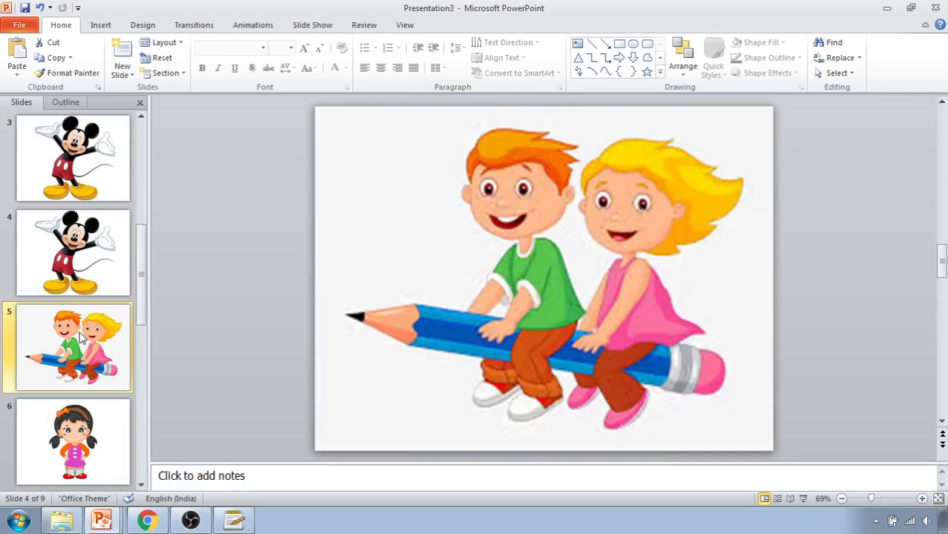
{"action": "left_click", "coordinate": [76, 465]}
{"action": "scroll", "coordinate": [112, 332], "scroll_direction": "down", "scroll_amount": 3}
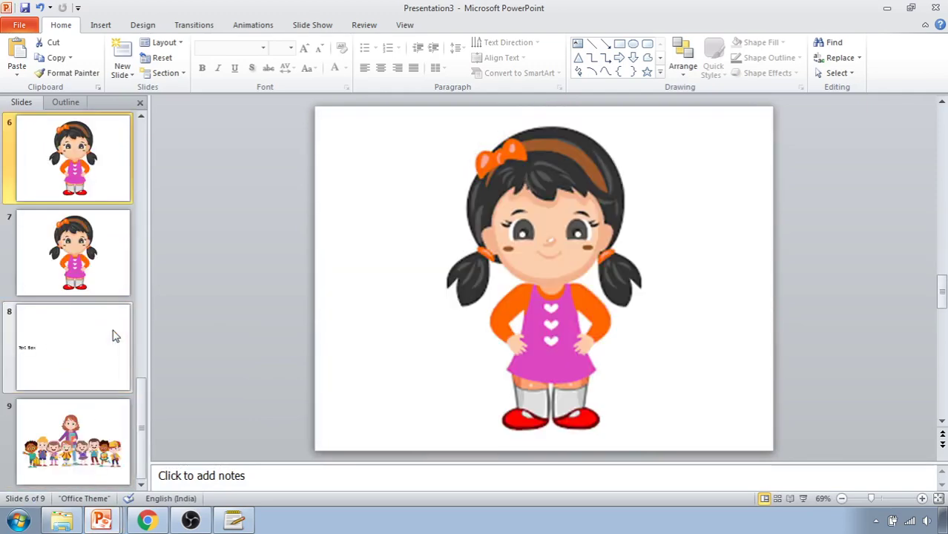
{"action": "left_click", "coordinate": [80, 370]}
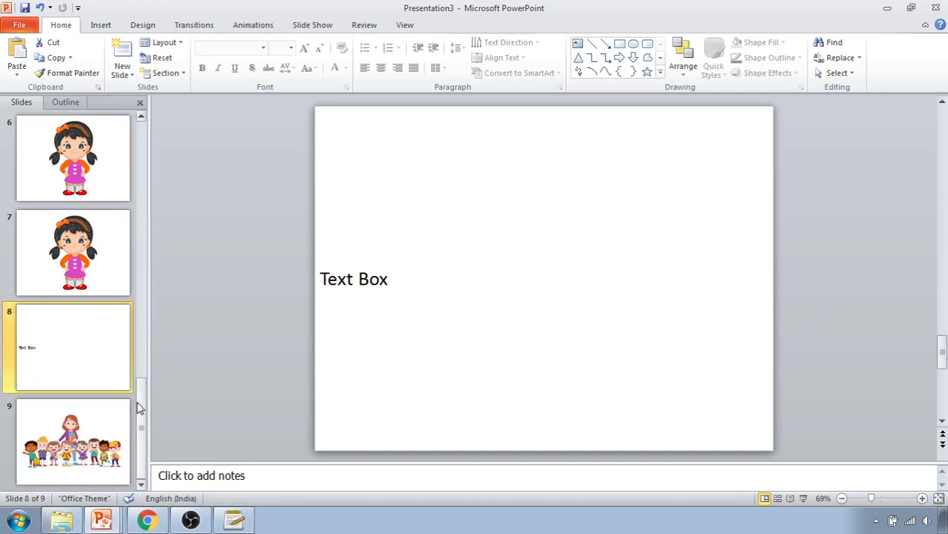
Step: Minimize Presentation3, then start another new photo album and browse disk for pictures
{"action": "left_click", "coordinate": [887, 9]}
{"action": "left_click", "coordinate": [154, 73]}
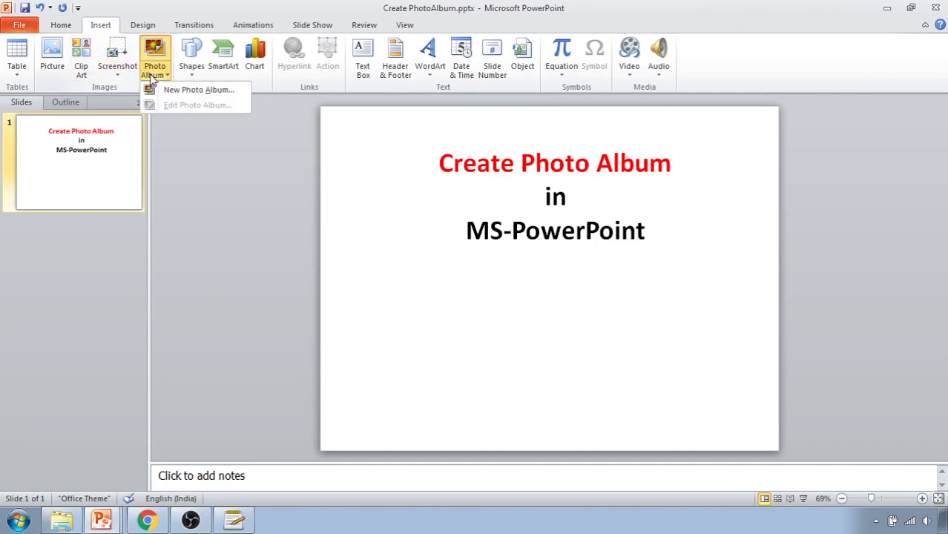
{"action": "left_click", "coordinate": [162, 89]}
{"action": "left_click", "coordinate": [205, 196]}
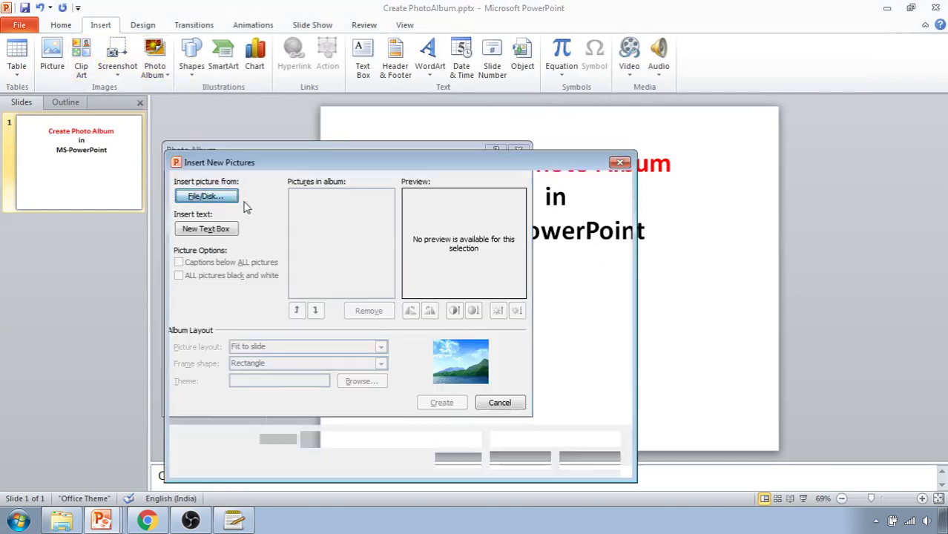
Step: Insert download, images, images1 - Copy, images1, SC and SCHOOL into the album
{"action": "left_click", "coordinate": [491, 260]}
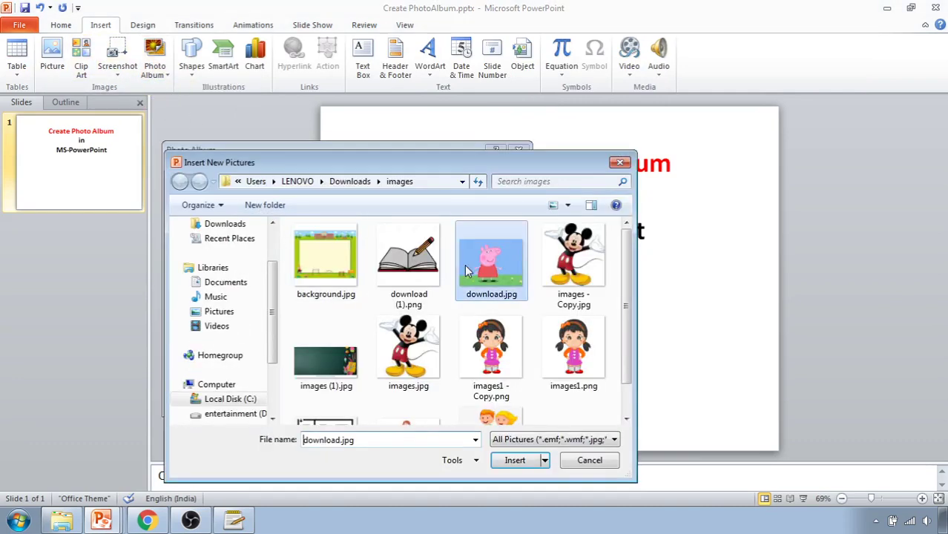
{"action": "left_click", "coordinate": [409, 345], "text": "ctrl"}
{"action": "left_click", "coordinate": [491, 348], "text": "ctrl"}
{"action": "left_click", "coordinate": [573, 347], "text": "ctrl"}
{"action": "left_click", "coordinate": [408, 420], "text": "ctrl"}
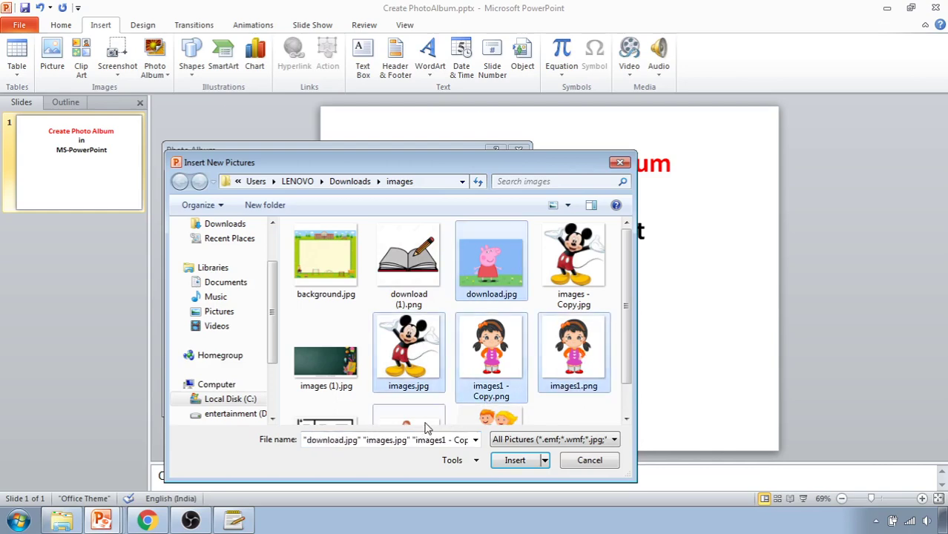
{"action": "left_click", "coordinate": [490, 397], "text": "ctrl"}
{"action": "left_click", "coordinate": [510, 465]}
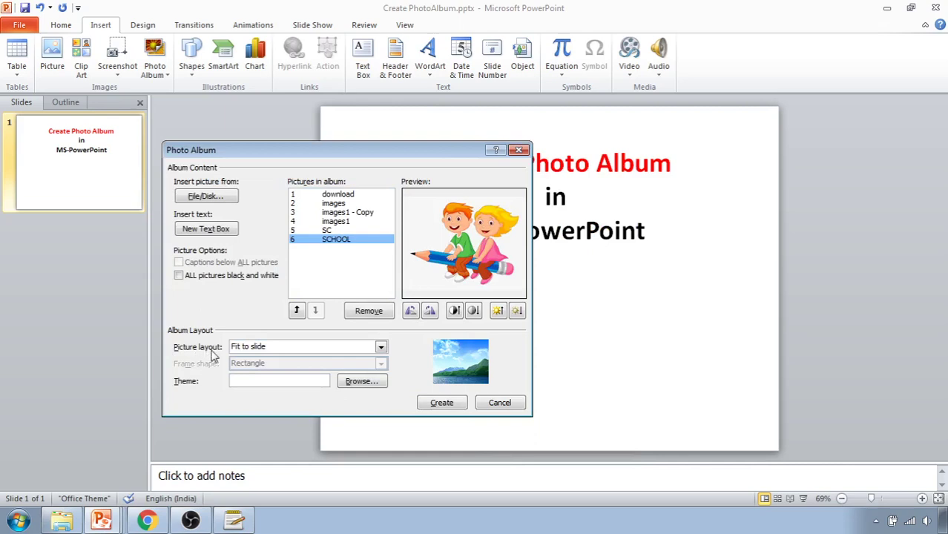
Step: Create the album with the 2 pictures layout and view slides 2–4
{"action": "left_click", "coordinate": [380, 347]}
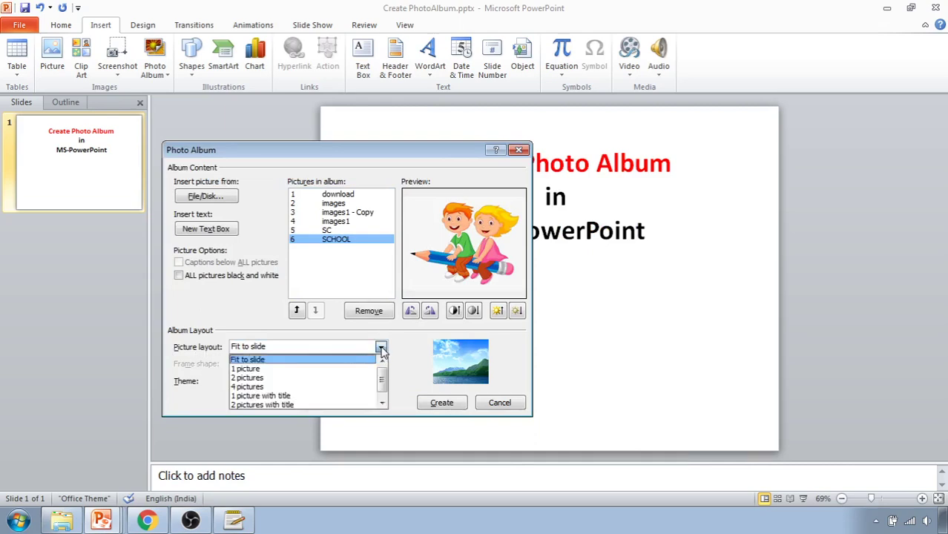
{"action": "left_click", "coordinate": [339, 380]}
{"action": "left_click", "coordinate": [443, 404]}
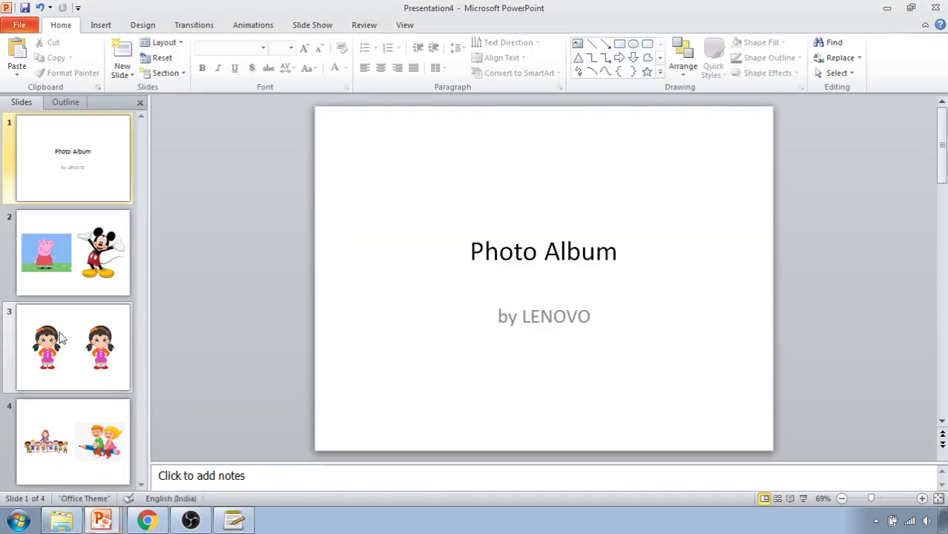
{"action": "left_click", "coordinate": [50, 286]}
{"action": "left_click", "coordinate": [78, 360]}
{"action": "left_click", "coordinate": [79, 429]}
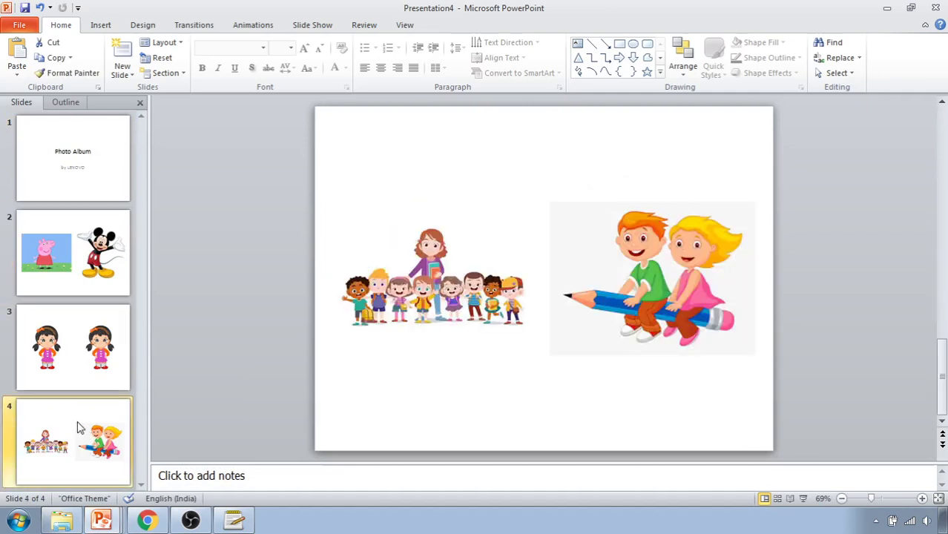
Step: Edit the photo album to use the 1 picture with title layout and update it
{"action": "left_click", "coordinate": [100, 25]}
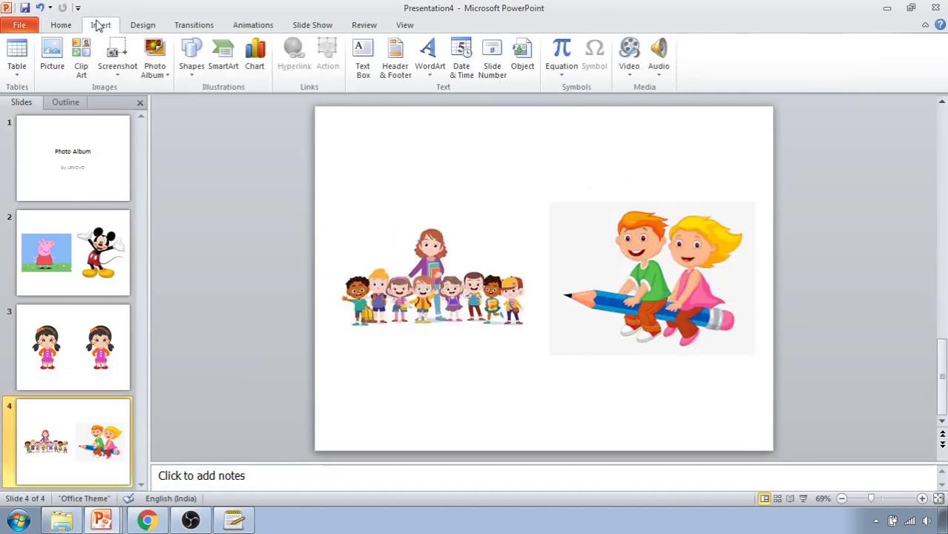
{"action": "left_click", "coordinate": [156, 71]}
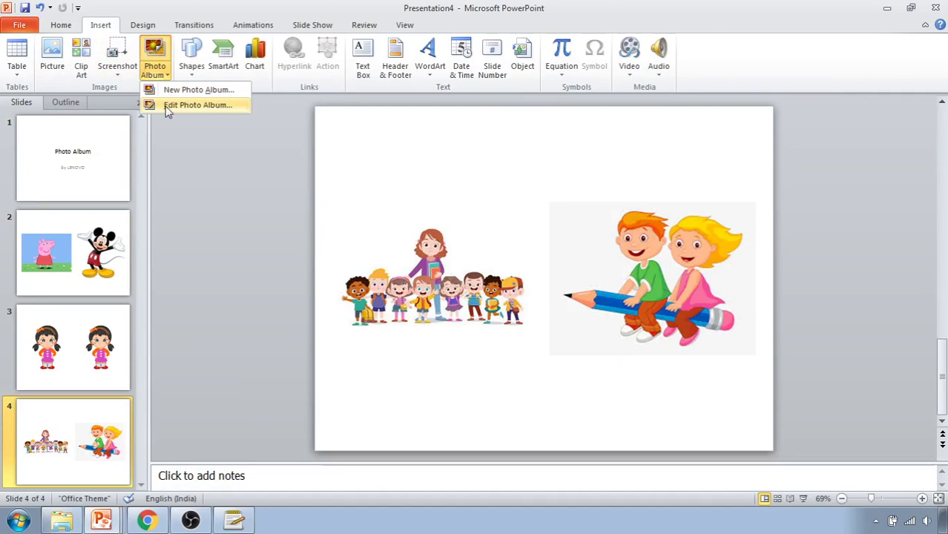
{"action": "left_click", "coordinate": [167, 106]}
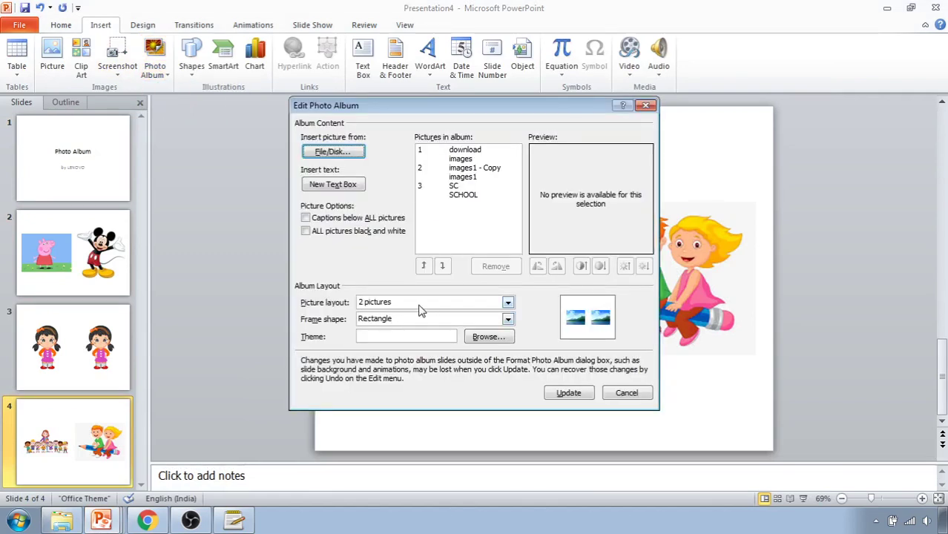
{"action": "left_click", "coordinate": [507, 303]}
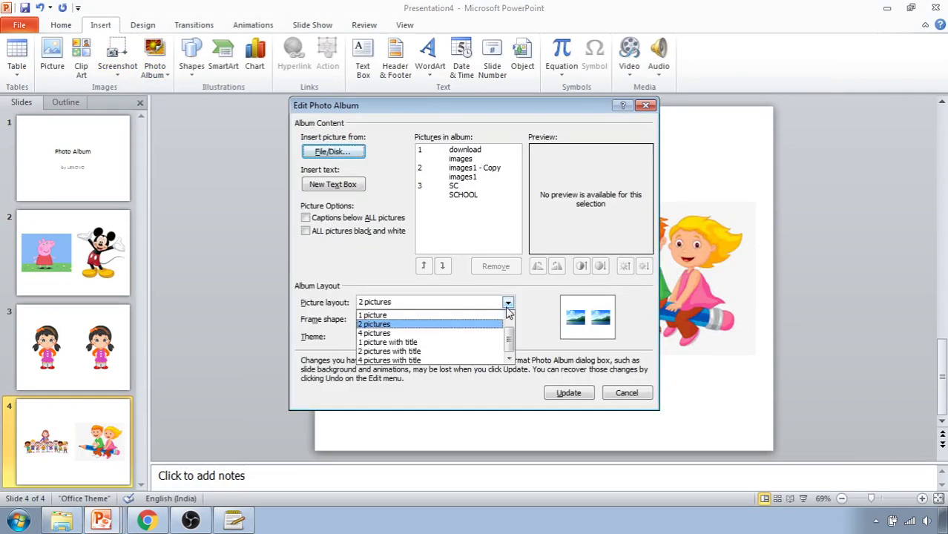
{"action": "left_click", "coordinate": [484, 348]}
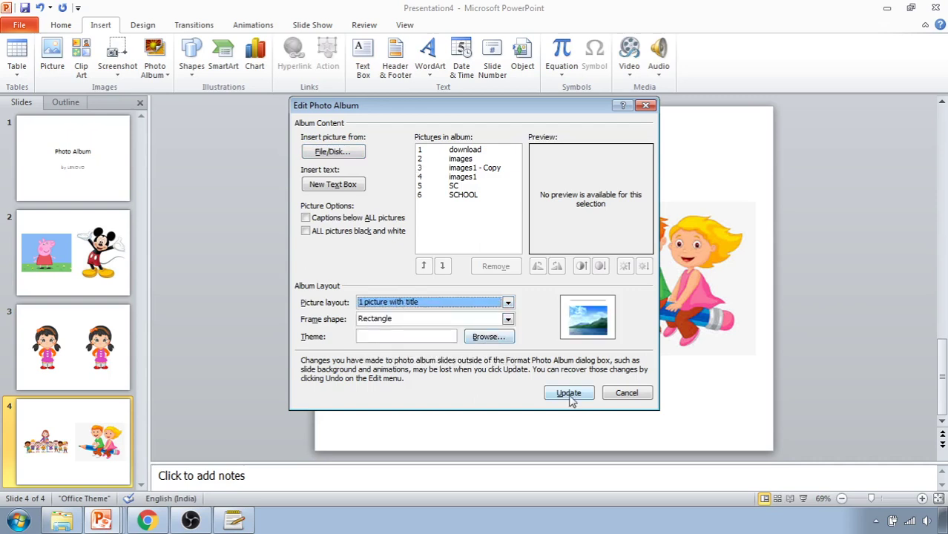
{"action": "left_click", "coordinate": [569, 393]}
{"action": "left_click", "coordinate": [31, 273]}
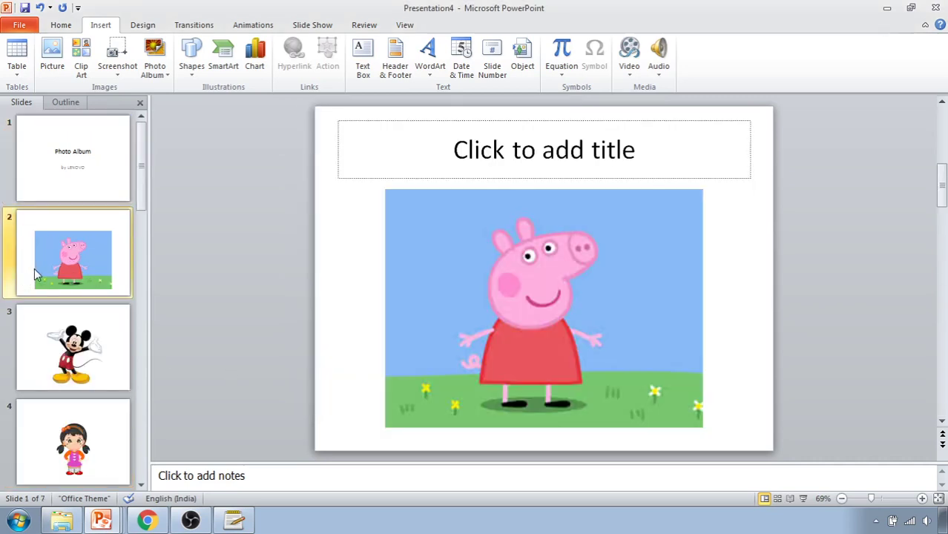
Step: Review slides 3, 4 and 2, then reopen Edit Photo Album
{"action": "left_click", "coordinate": [88, 359]}
{"action": "left_click", "coordinate": [117, 434]}
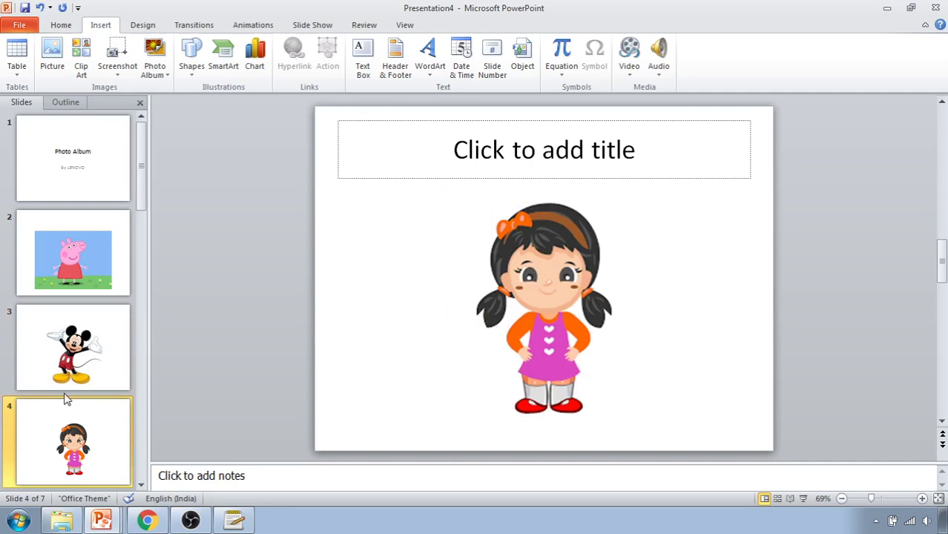
{"action": "left_click", "coordinate": [64, 276]}
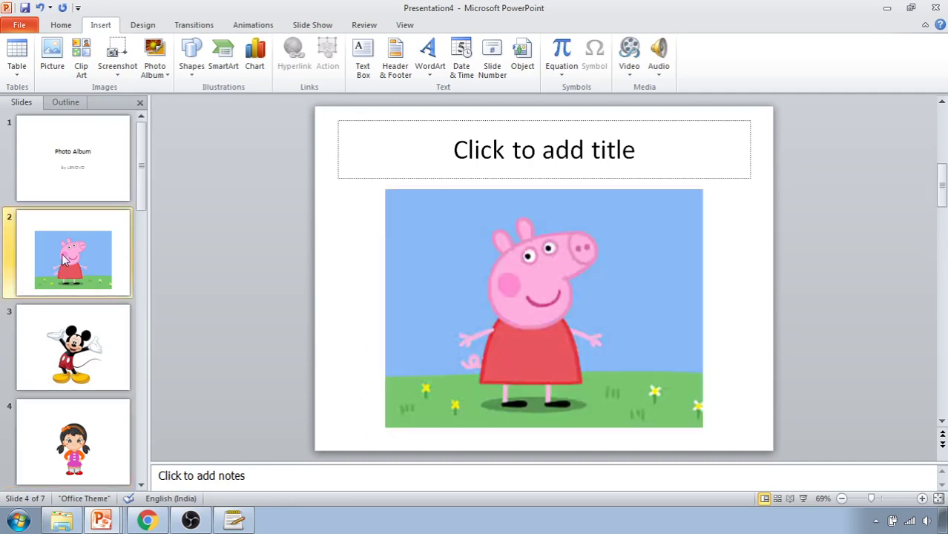
{"action": "left_click", "coordinate": [154, 74]}
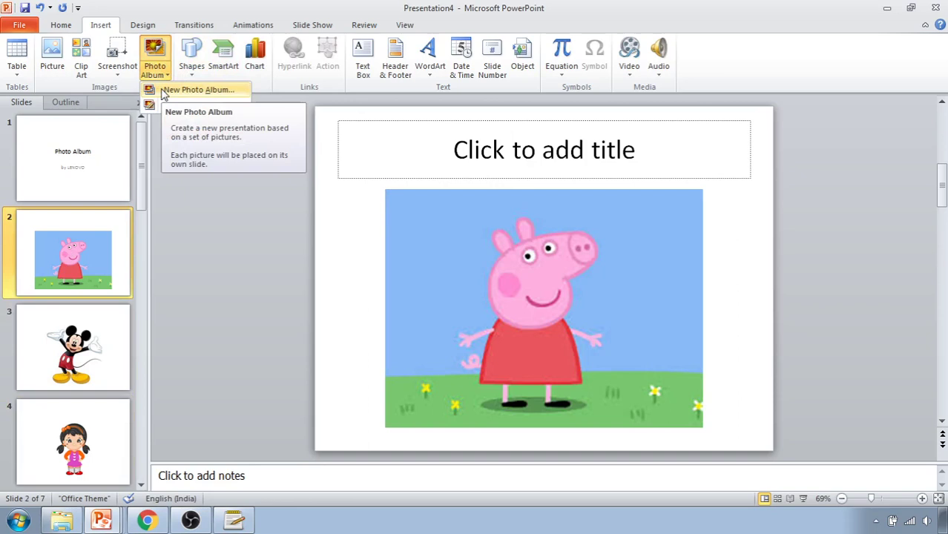
{"action": "left_click", "coordinate": [166, 108]}
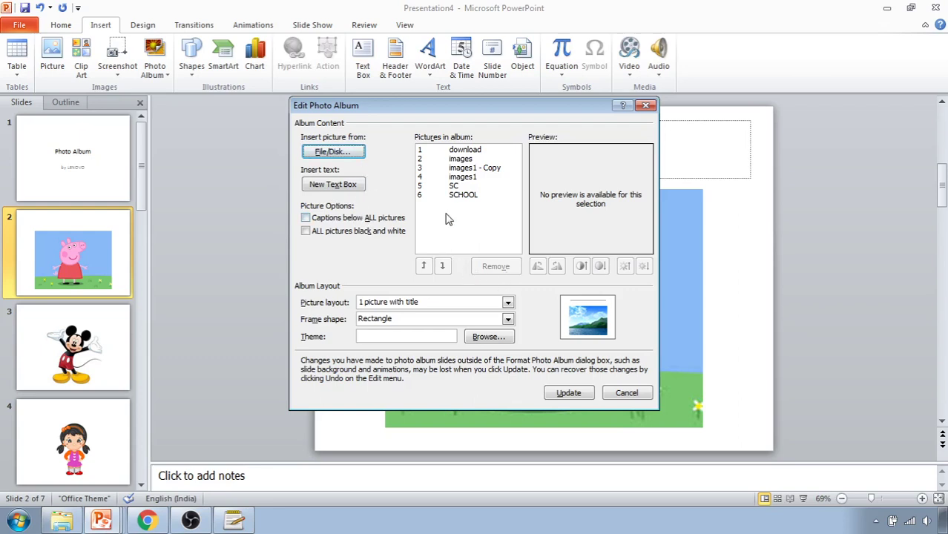
Step: Move SCHOOL above SC and apply Rounded Rectangle frames to the album pictures
{"action": "left_click", "coordinate": [145, 80]}
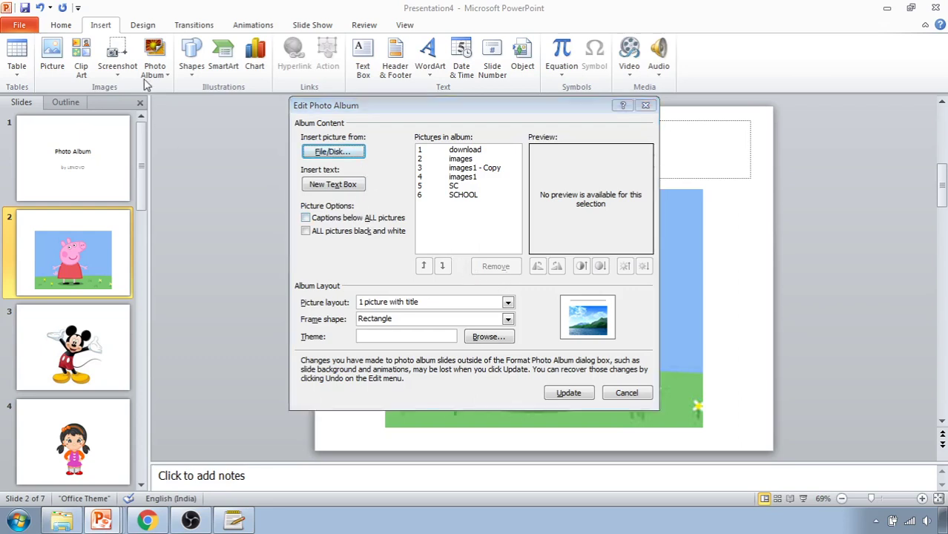
{"action": "left_click", "coordinate": [456, 197]}
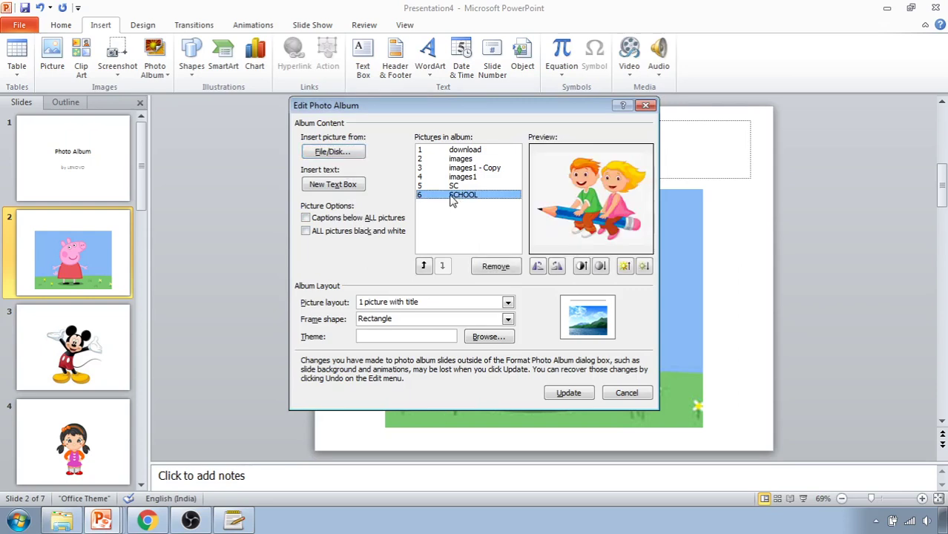
{"action": "left_click", "coordinate": [423, 266]}
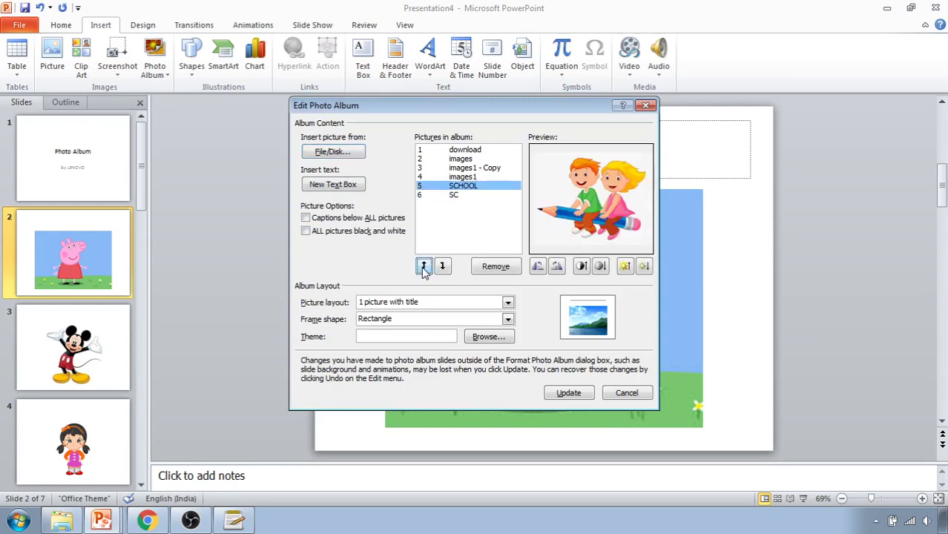
{"action": "left_click", "coordinate": [438, 169]}
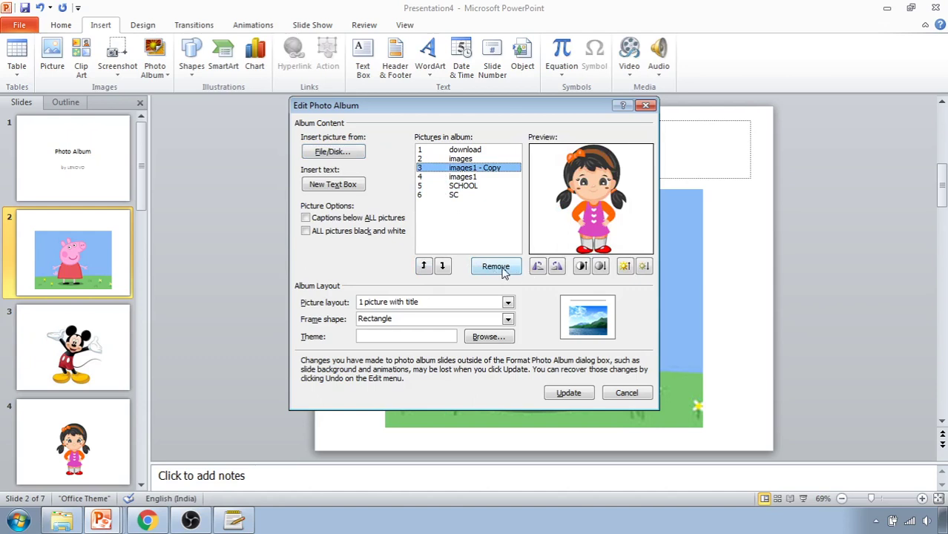
{"action": "left_click", "coordinate": [377, 320]}
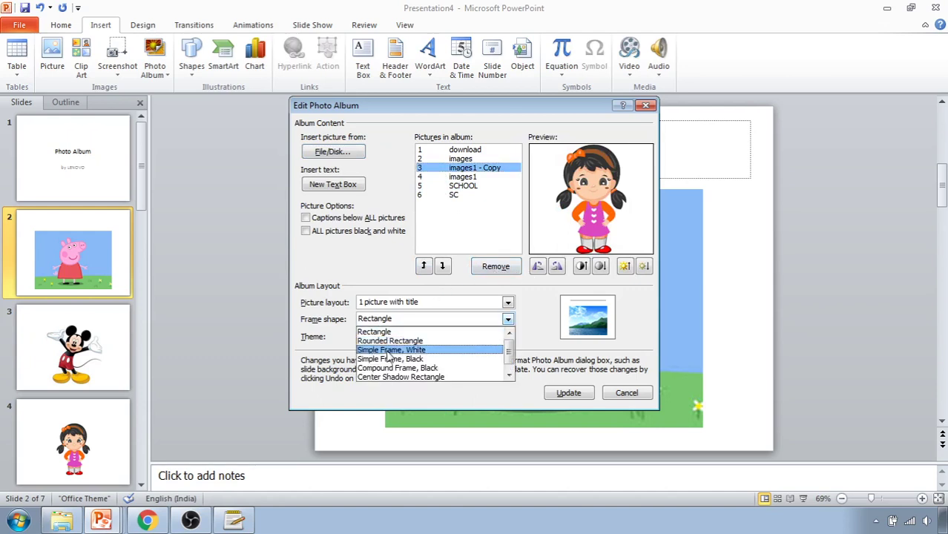
{"action": "left_click", "coordinate": [391, 341]}
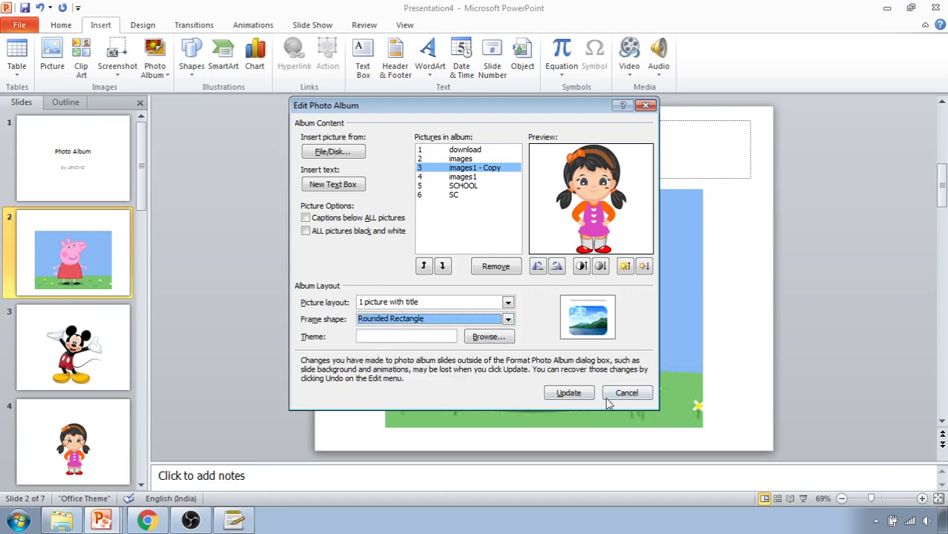
{"action": "left_click", "coordinate": [569, 393]}
{"action": "left_click", "coordinate": [104, 281]}
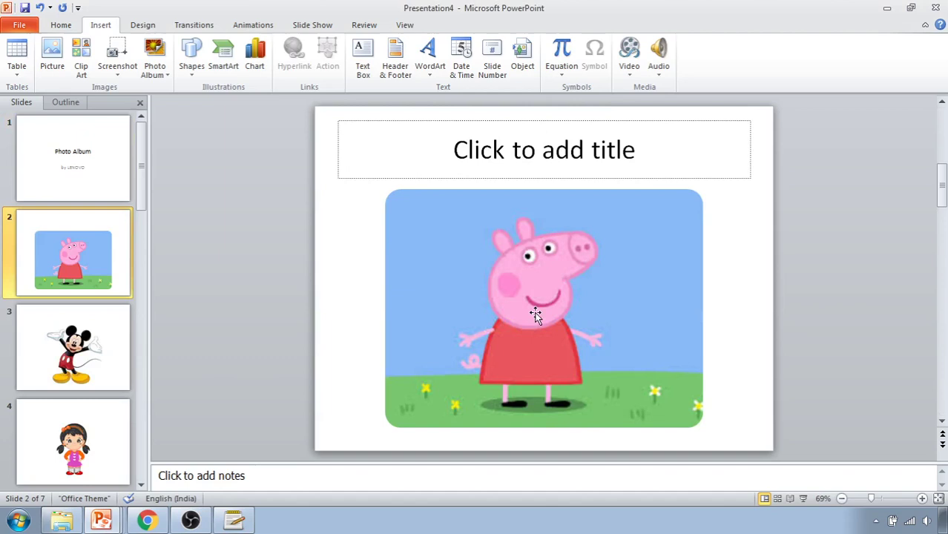
{"action": "left_click", "coordinate": [514, 323]}
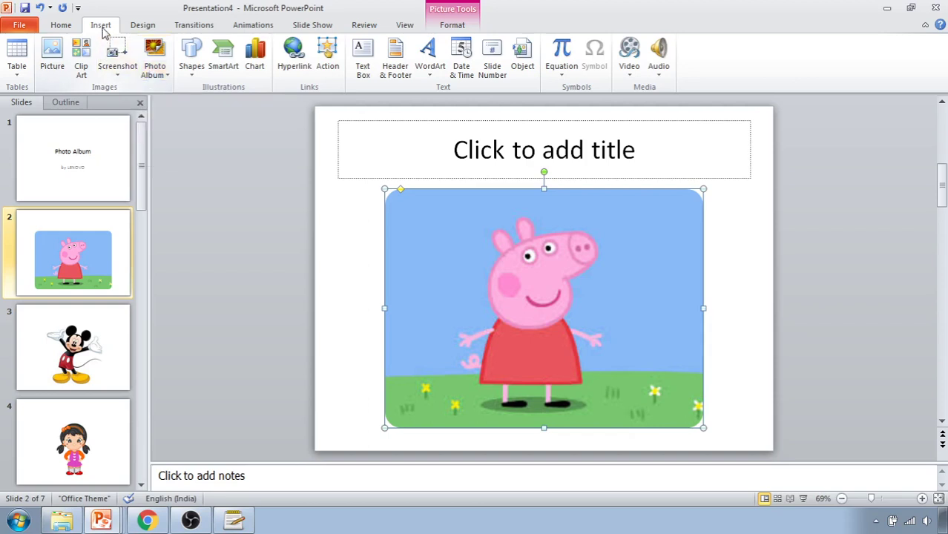
Step: Cancel a new photo album and minimize Presentation4 to reveal Create PhotoAlbum
{"action": "left_click", "coordinate": [157, 78]}
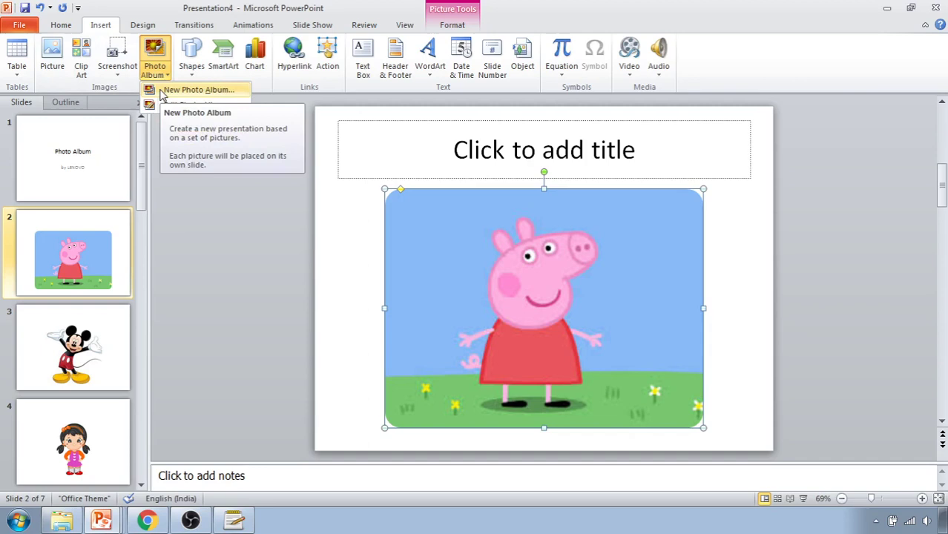
{"action": "left_click", "coordinate": [163, 91]}
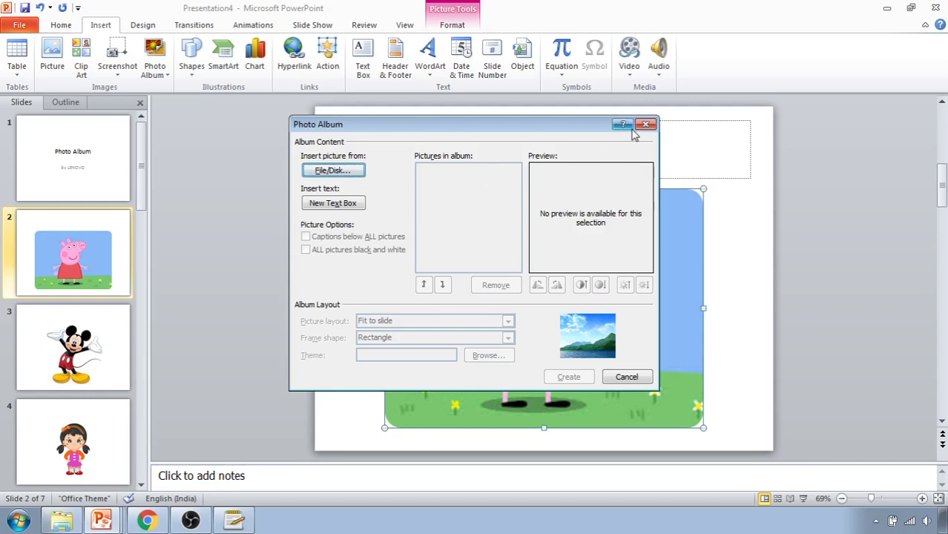
{"action": "left_click", "coordinate": [622, 379]}
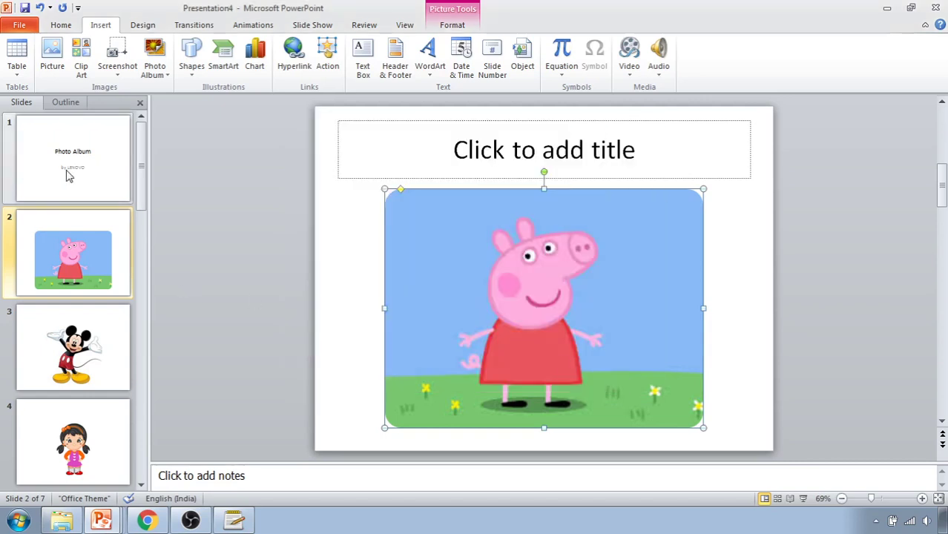
{"action": "left_click", "coordinate": [885, 11]}
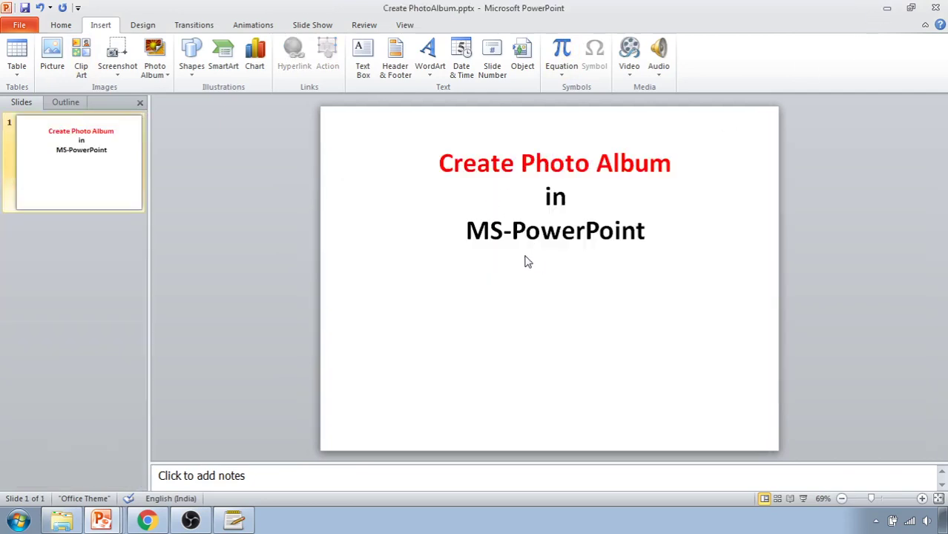